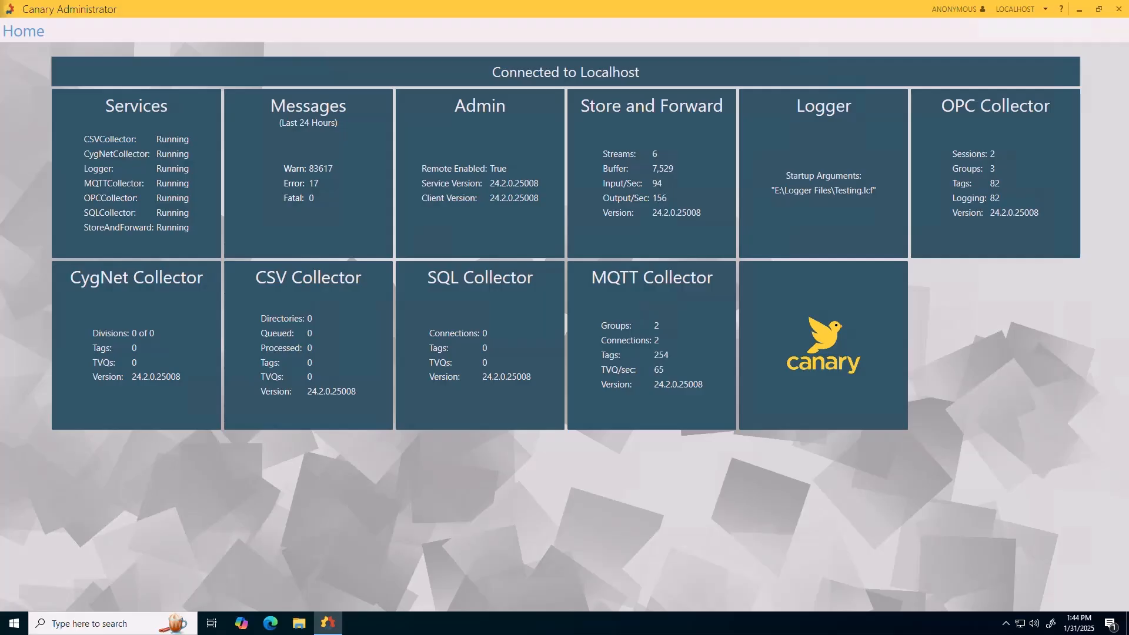
Open the MQTT Collector and disable the Guadalupe WD connection group.
left_click(641, 393)
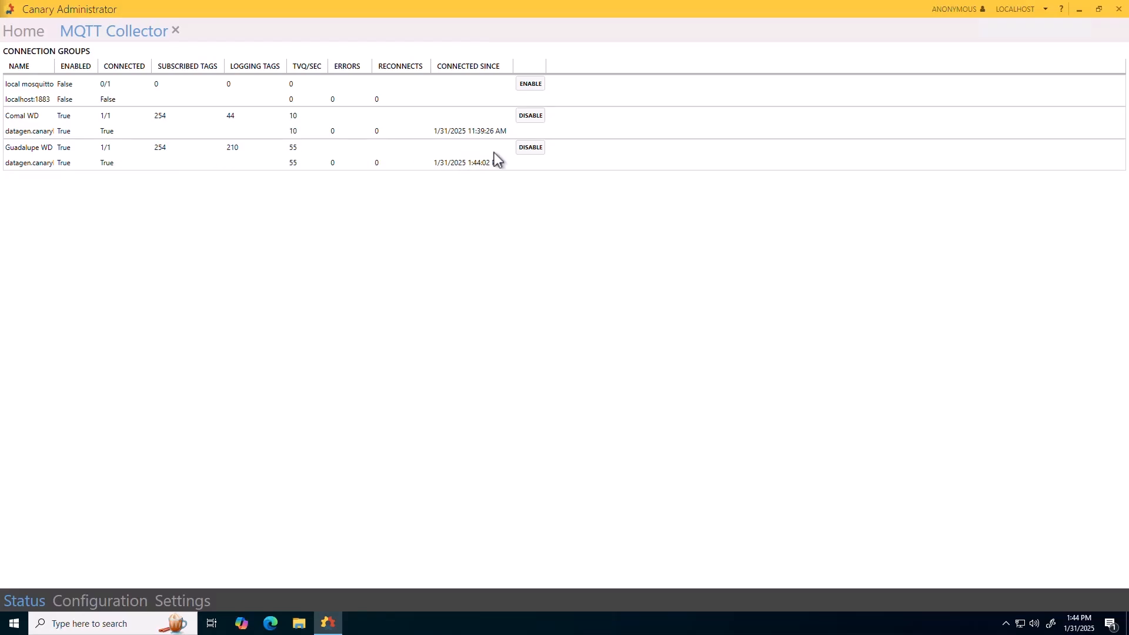
left_click(538, 151)
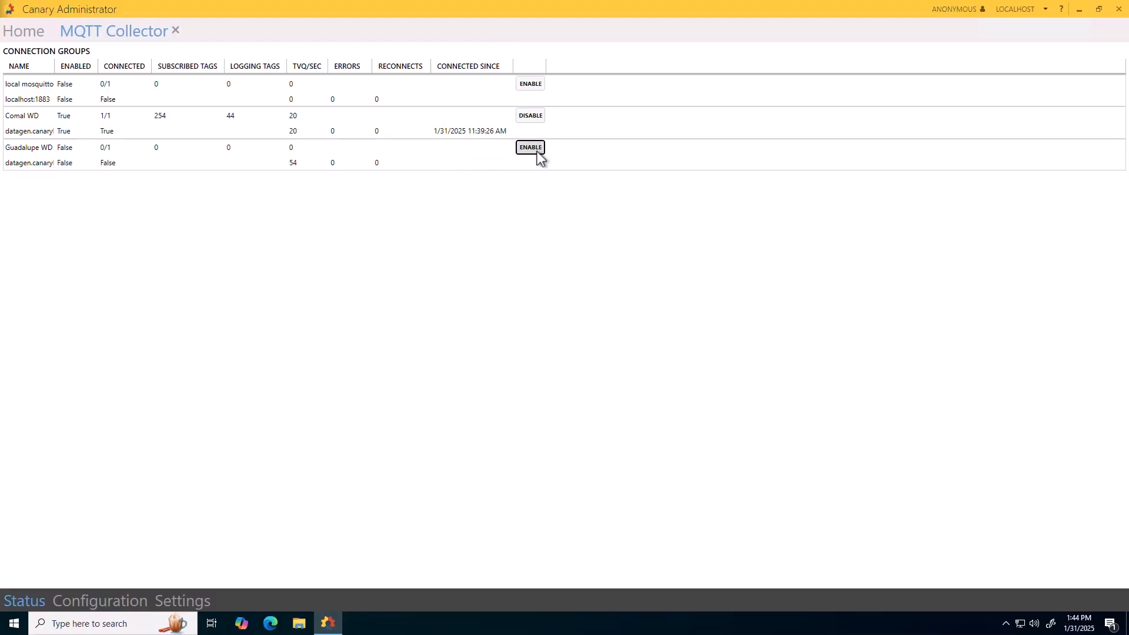
Examine the local mosquitto group's configuration, including its MQTT client ID and the available payload types.
left_click(93, 601)
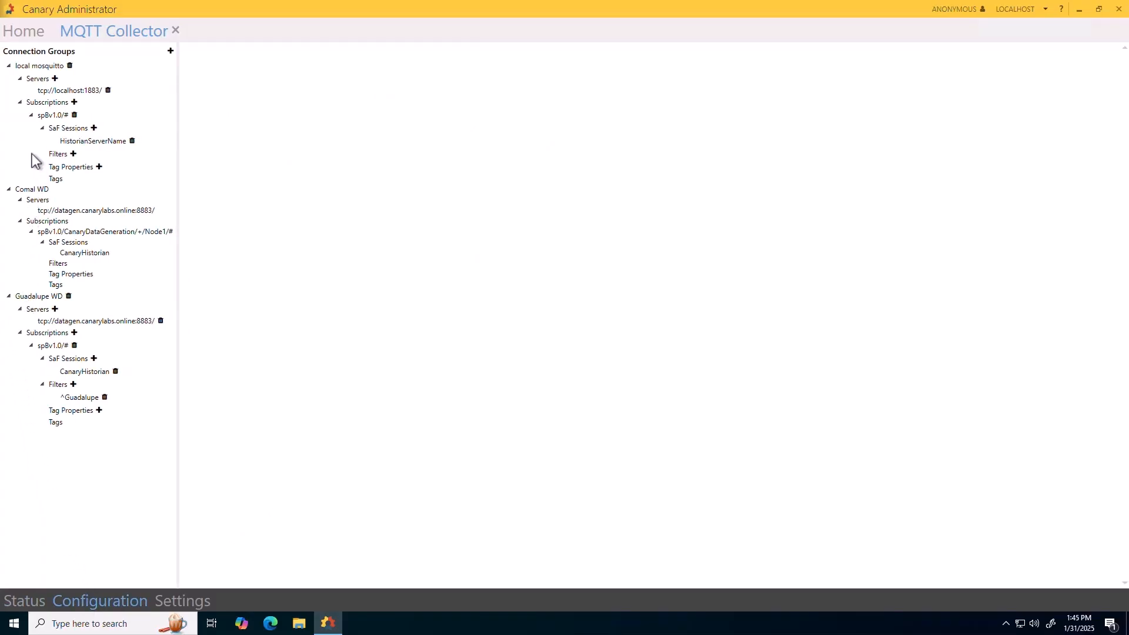
left_click(30, 67)
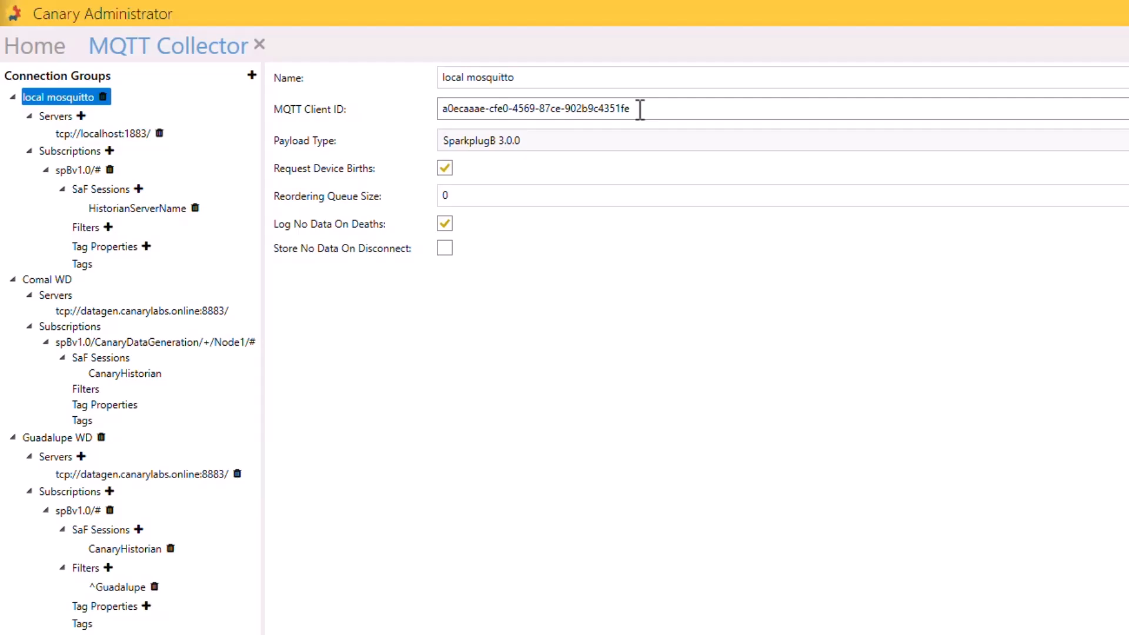
left_click_drag(639, 108, 411, 118)
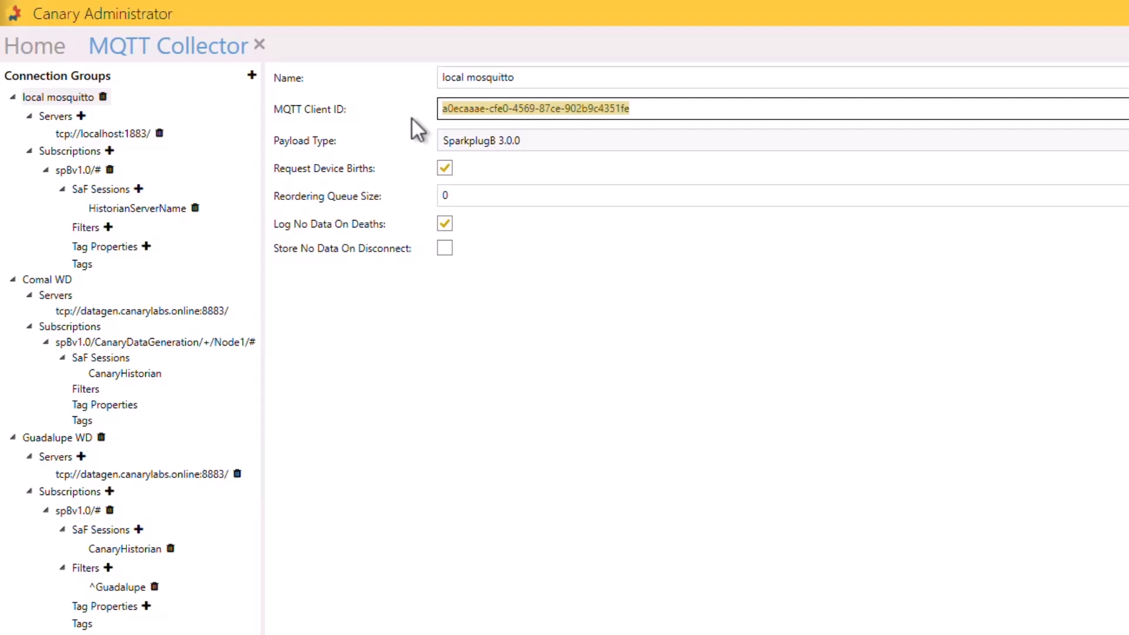
left_click(505, 140)
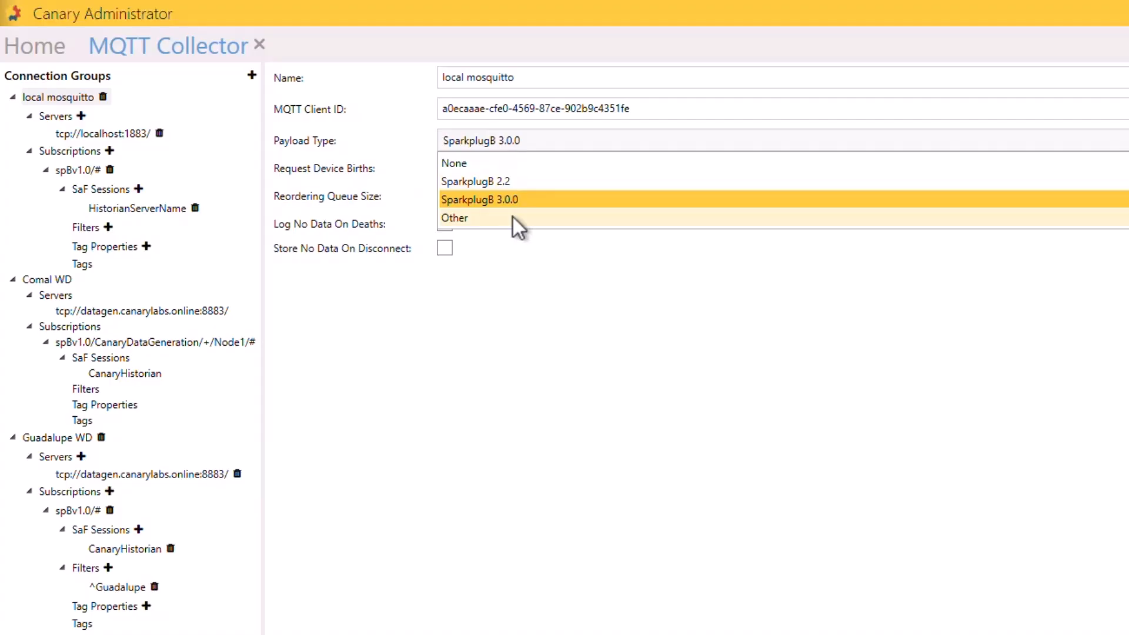
left_click(524, 249)
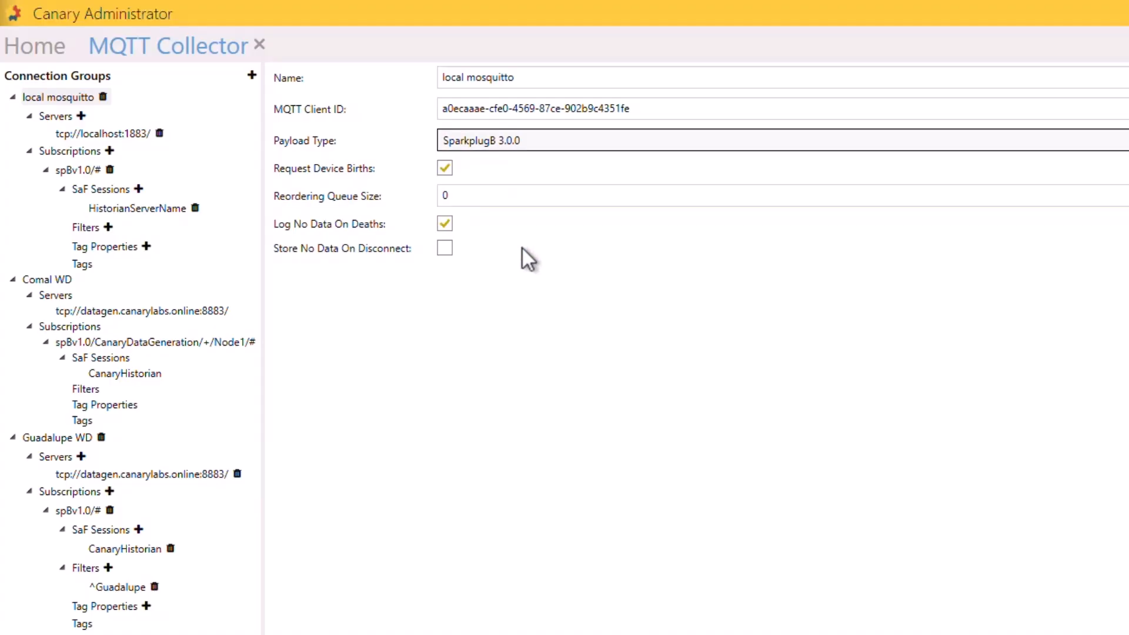
Review the local mosquitto server and subscription topic settings, and compare them with the Comal WD subscription.
left_click(98, 134)
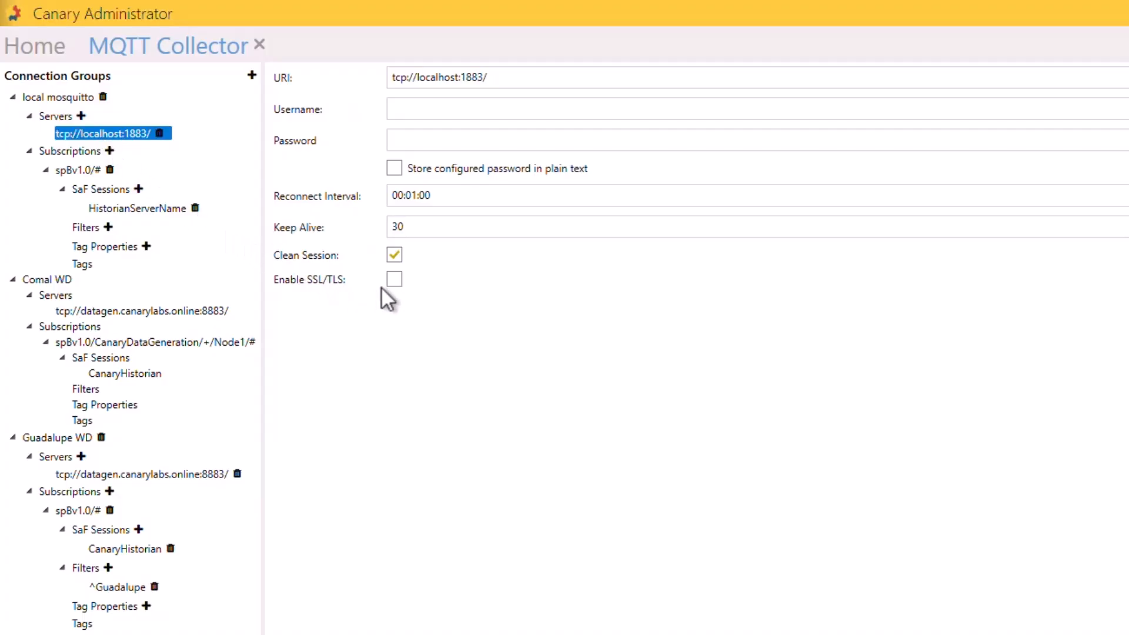
mouse_move(394, 281)
left_click(76, 169)
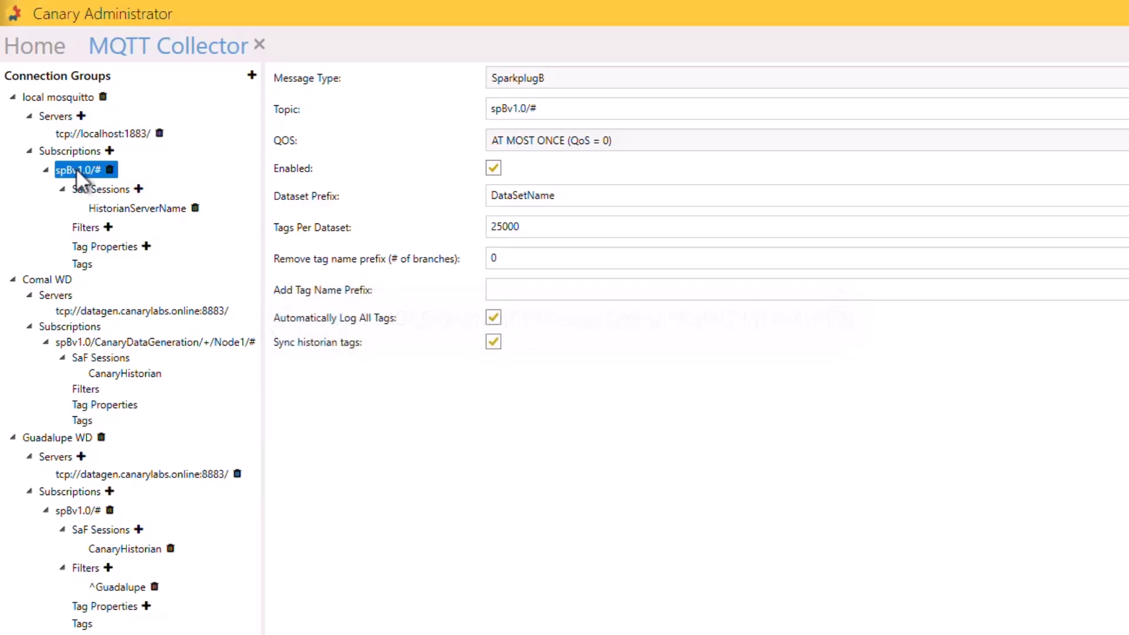
left_click_drag(541, 109, 501, 109)
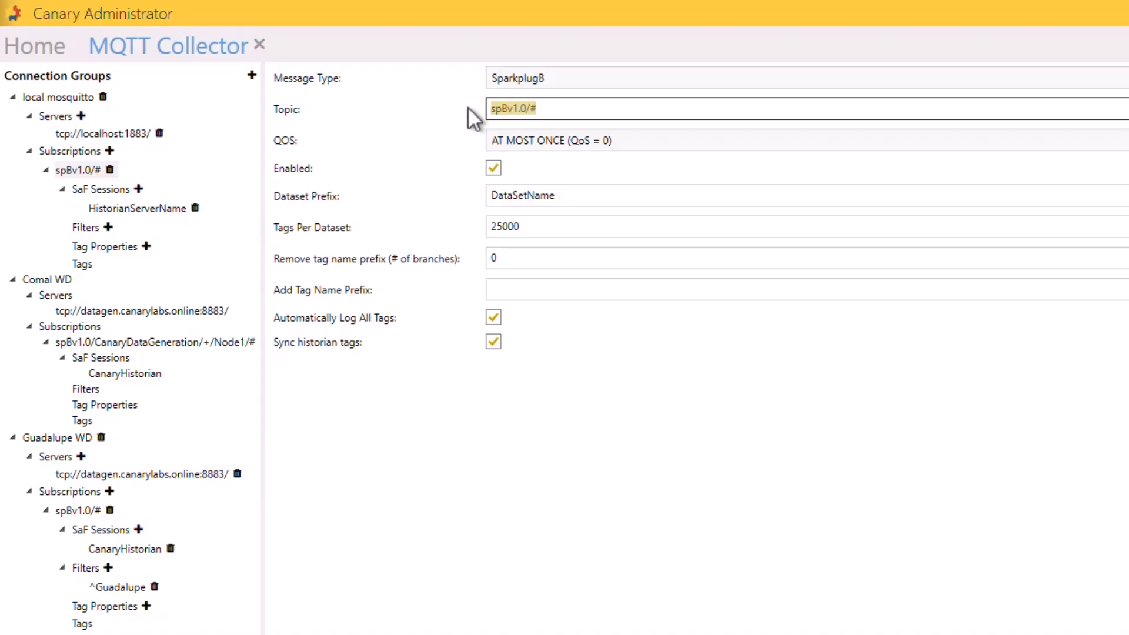
left_click(175, 342)
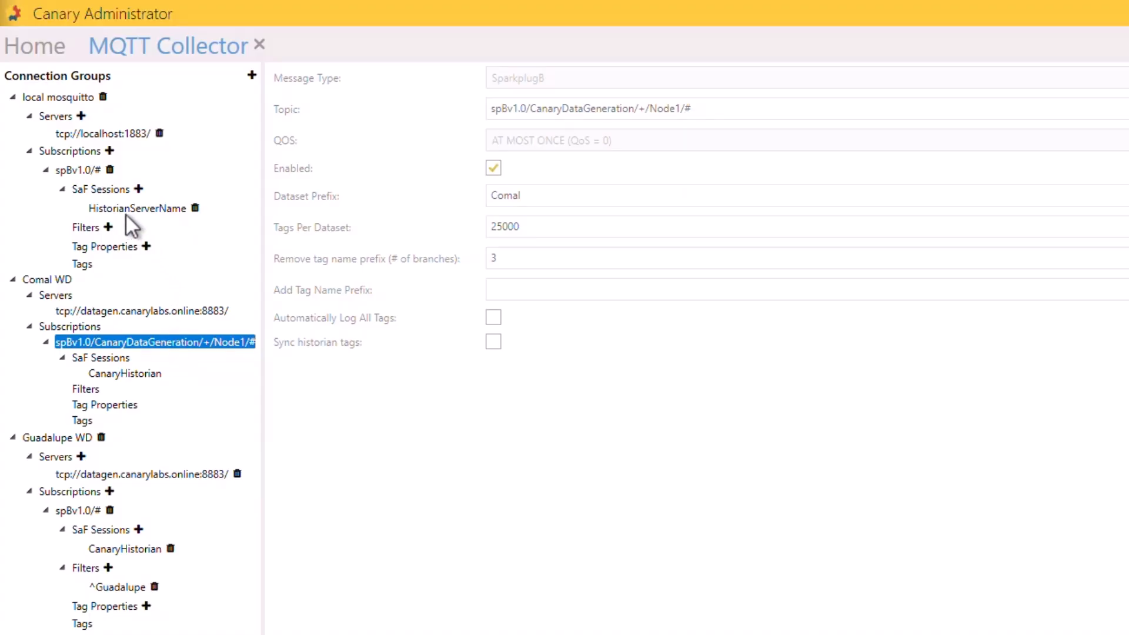
Set the local mosquitto subscription's message type to Json, its topic to Rexus/Rt0403/Hess/Van01 and its message parser to Script.
left_click(83, 171)
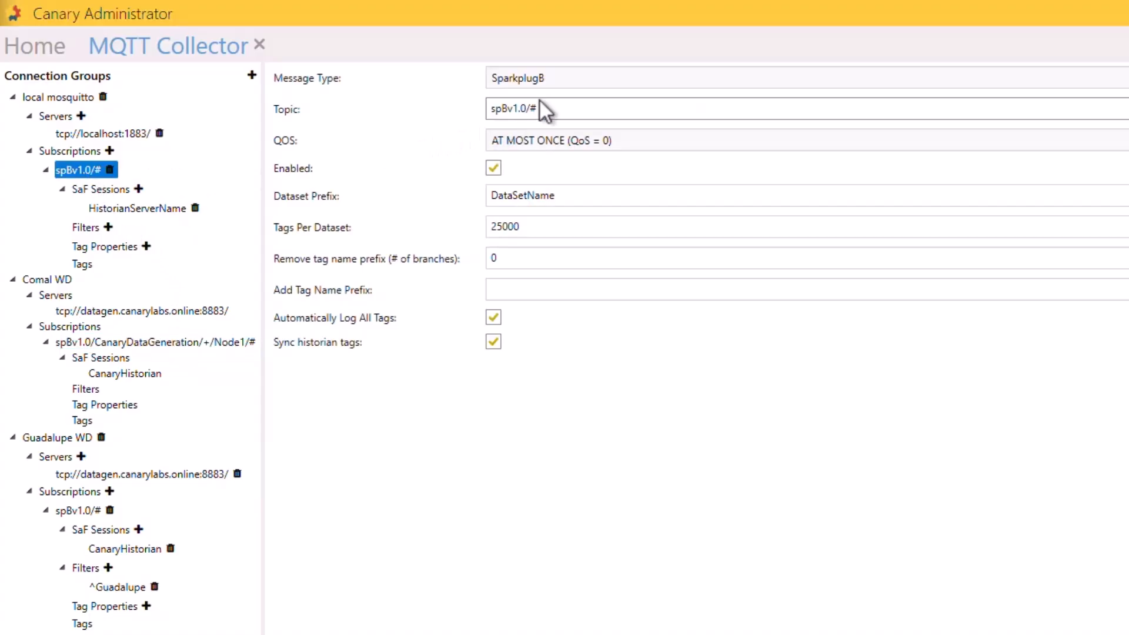
left_click(570, 76)
left_click(552, 118)
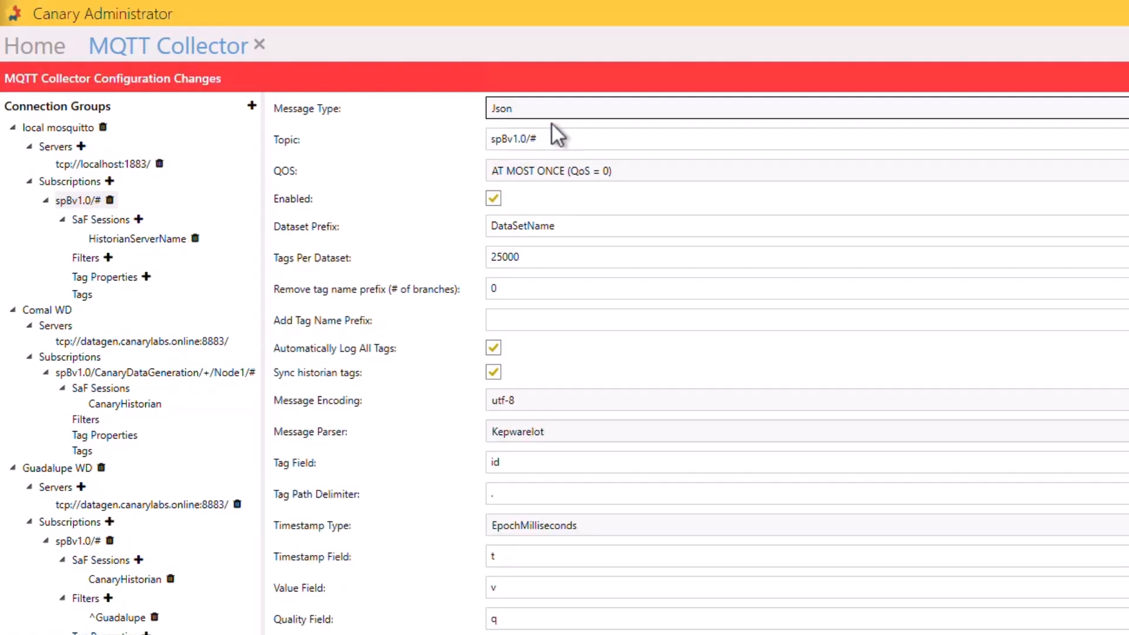
left_click_drag(559, 138, 479, 142)
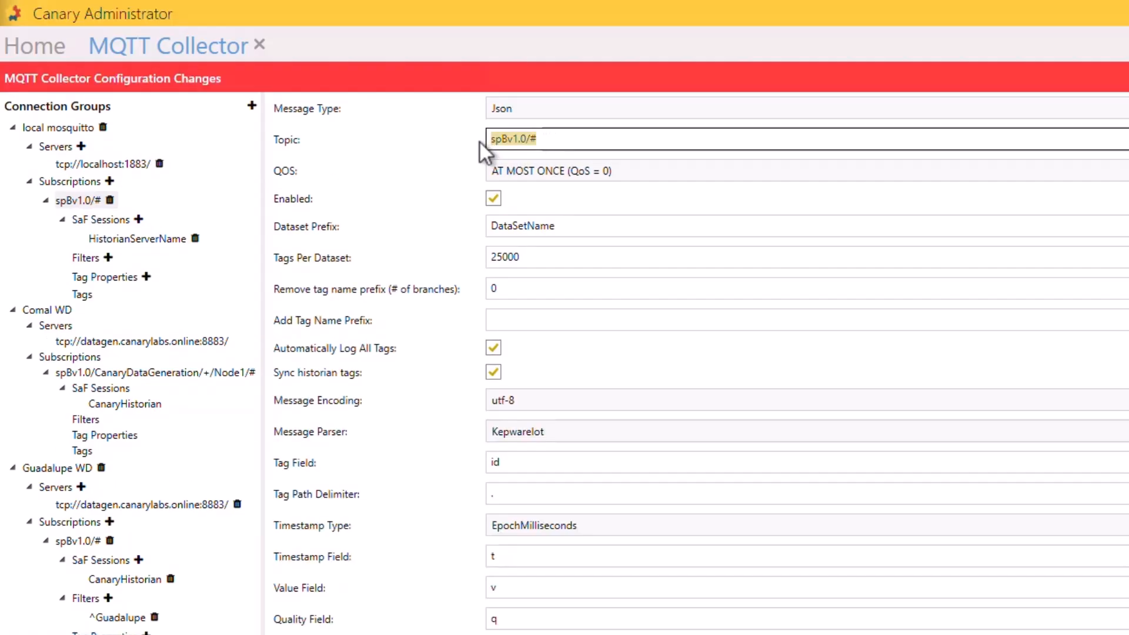
type("Rexus/Rt0403/Hess/Van01")
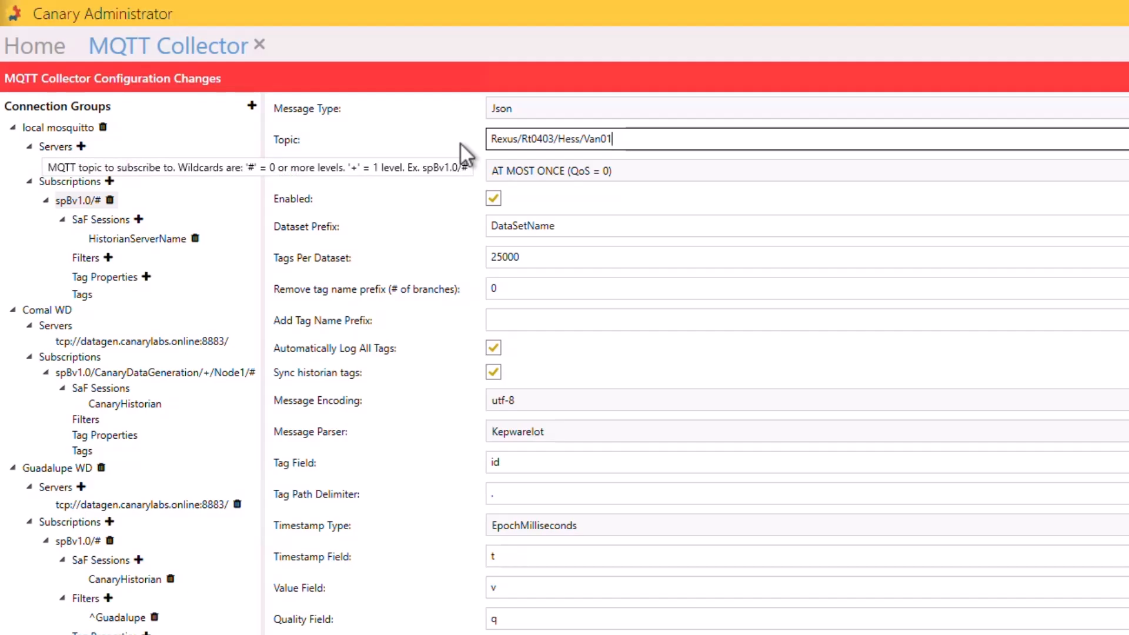
key("Return")
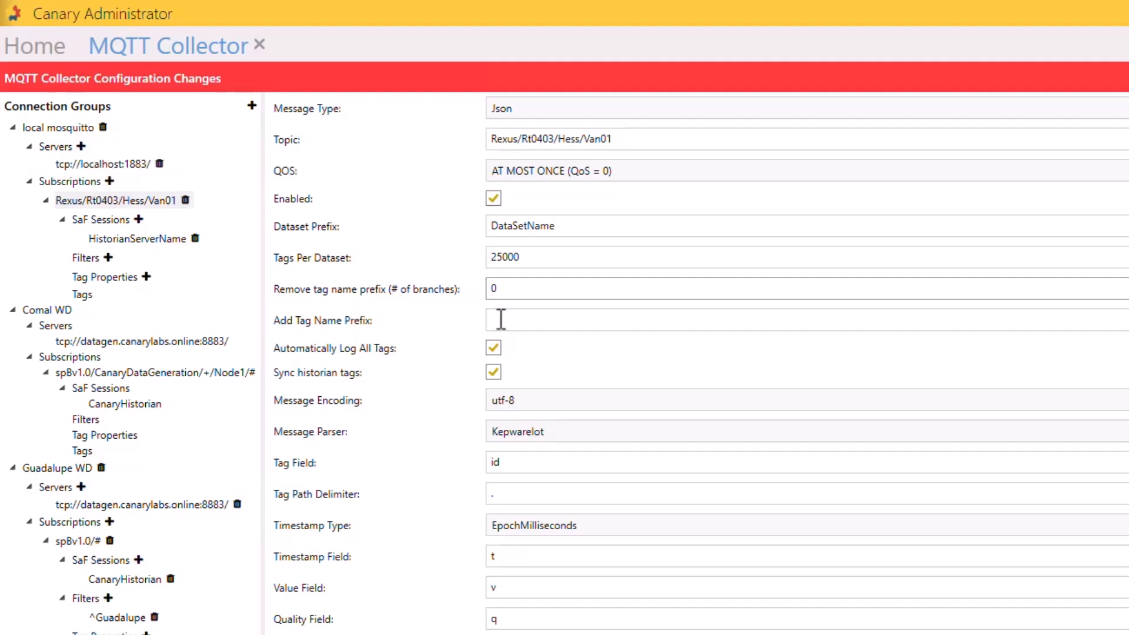
left_click(566, 436)
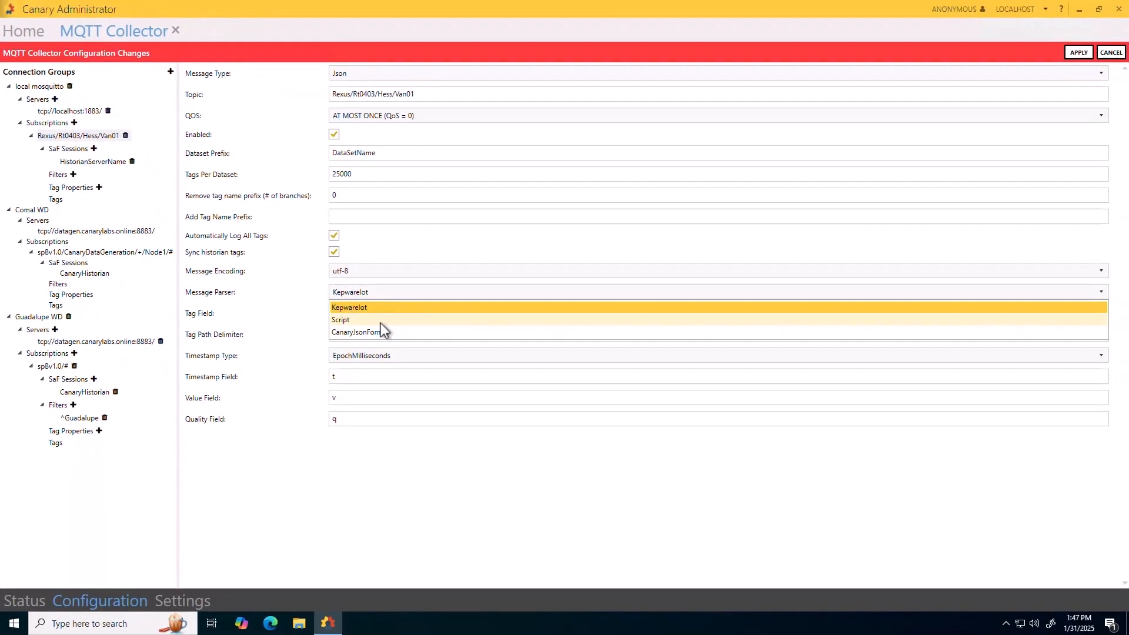
left_click(380, 323)
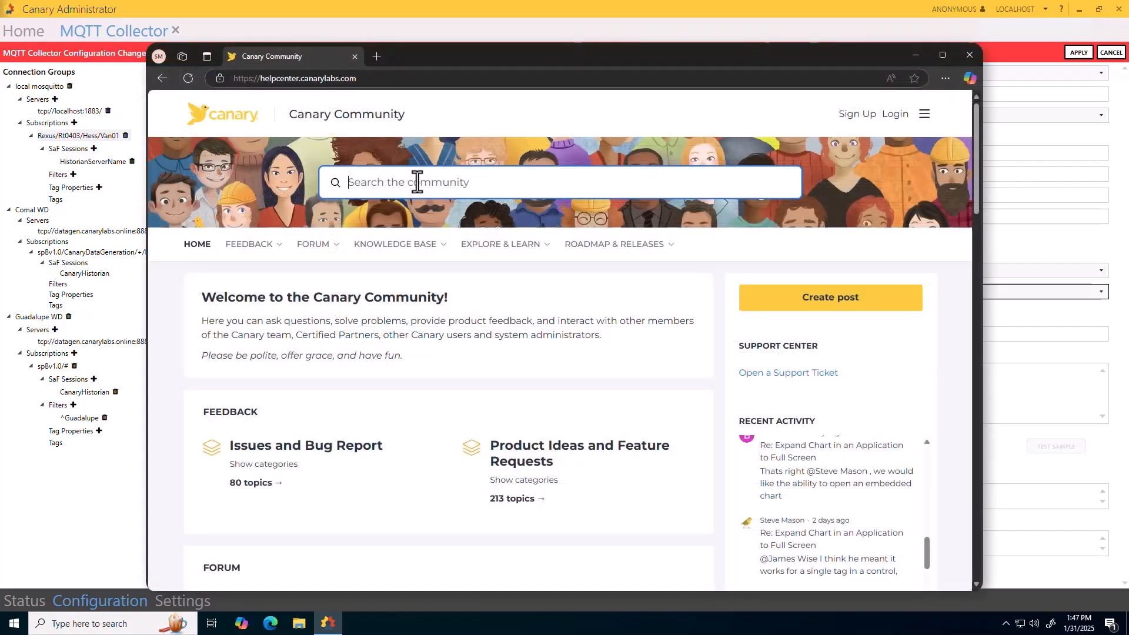
Switch to the Canary Community help center in the browser and search for "mqtt collector tile".
left_click(417, 182)
type("mqtt collector tile")
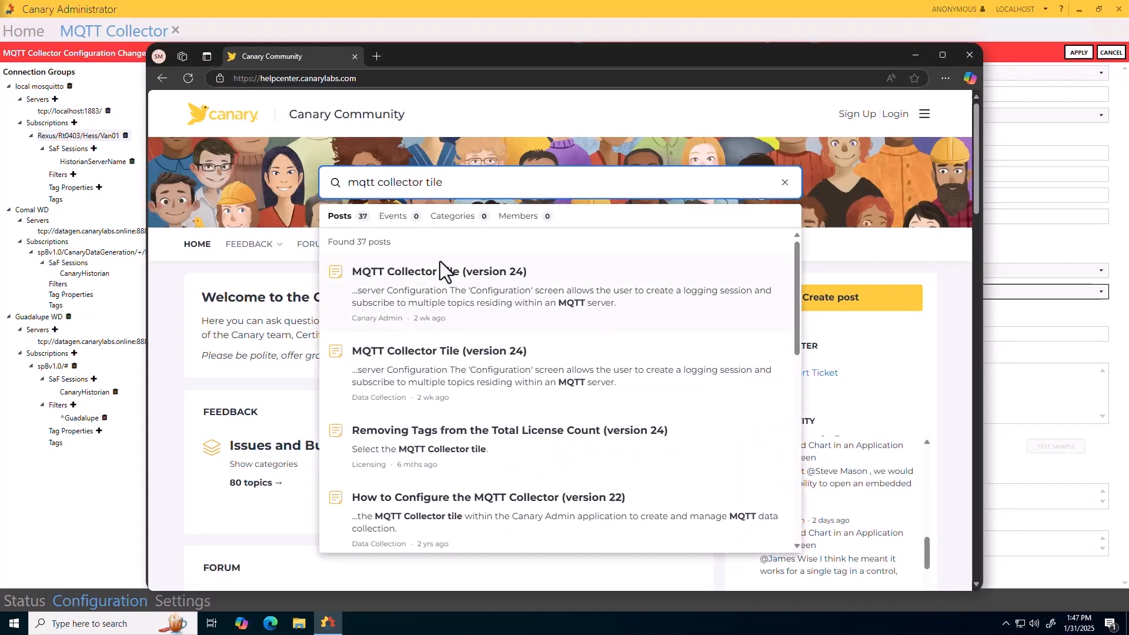
left_click(441, 269)
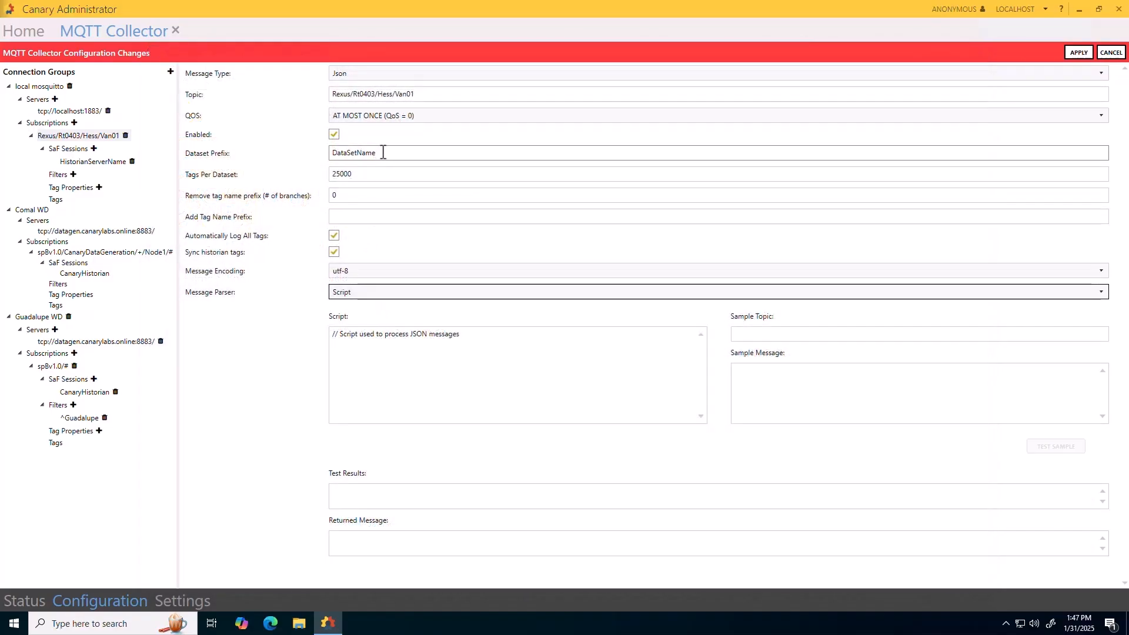
Examine the dataset prefix and automatic tag logging settings of the Rexus/Rt0403/Hess/Van01 subscription in Canary Administrator.
left_click_drag(383, 152, 322, 158)
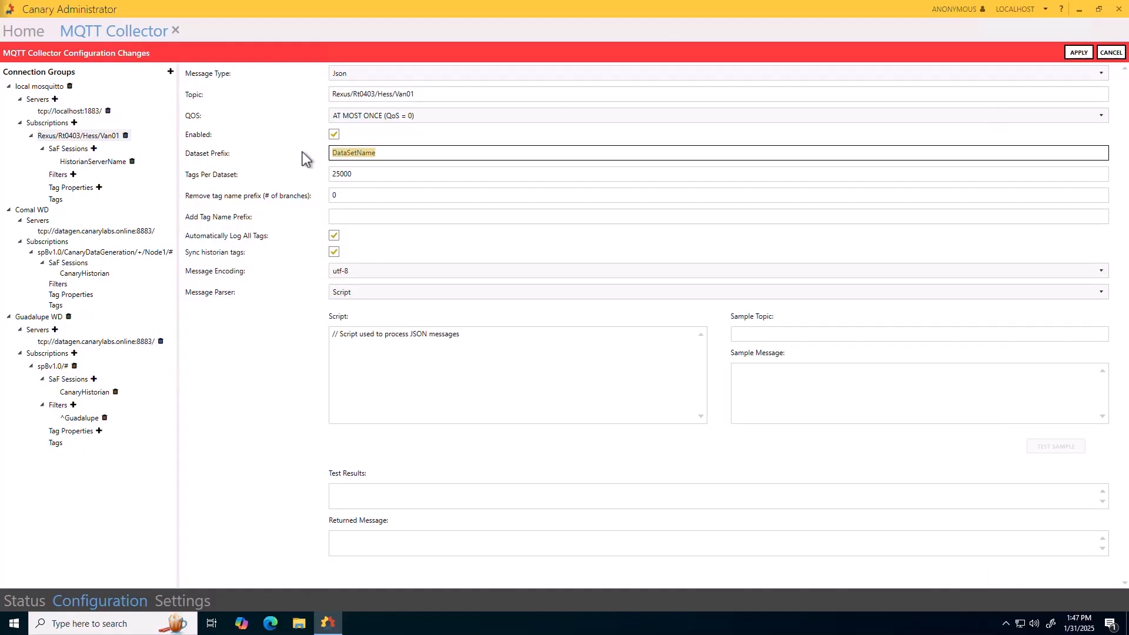
mouse_move(302, 152)
left_click(334, 235)
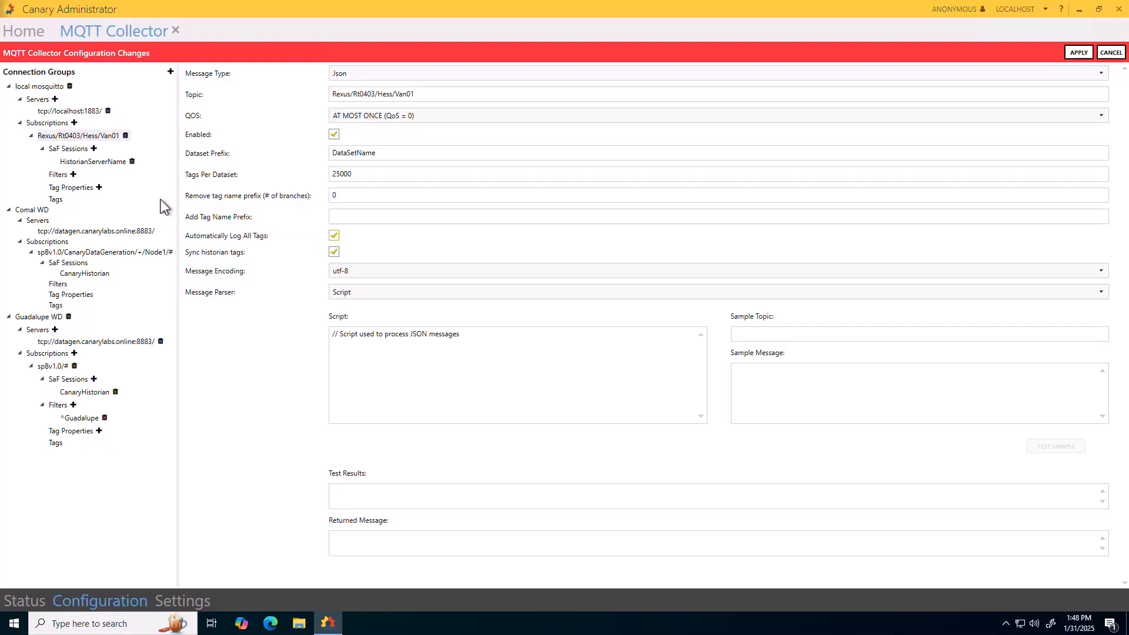
Add a filter to the Rexus/Rt0403/Hess/Van01 subscription and view the Guadalupe WD filter's expression for comparison.
left_click(73, 174)
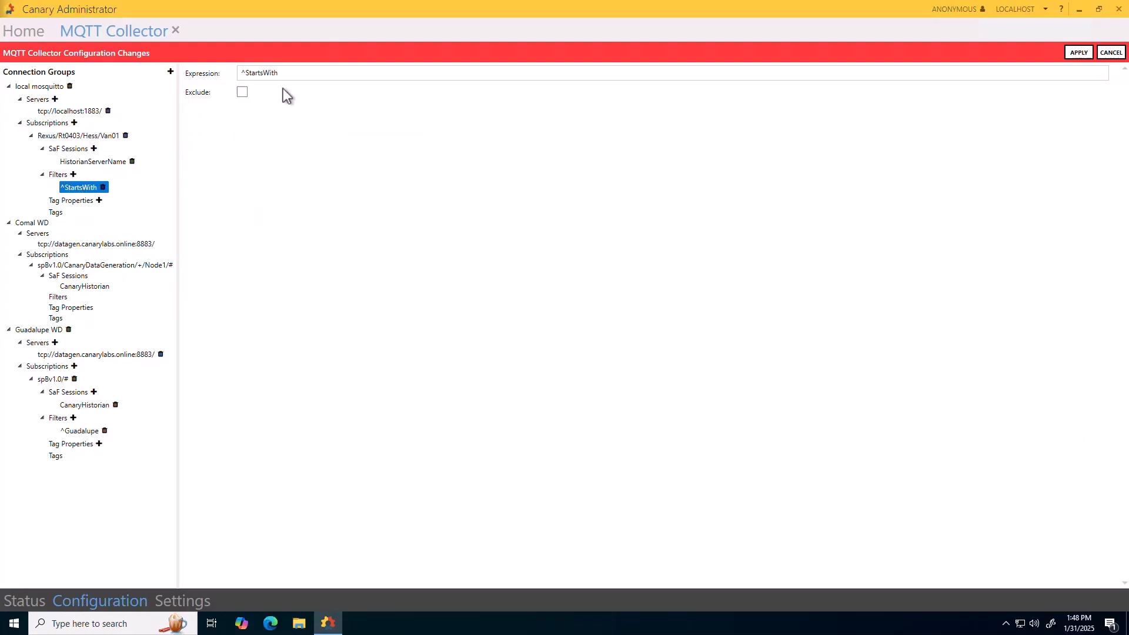
left_click(288, 71)
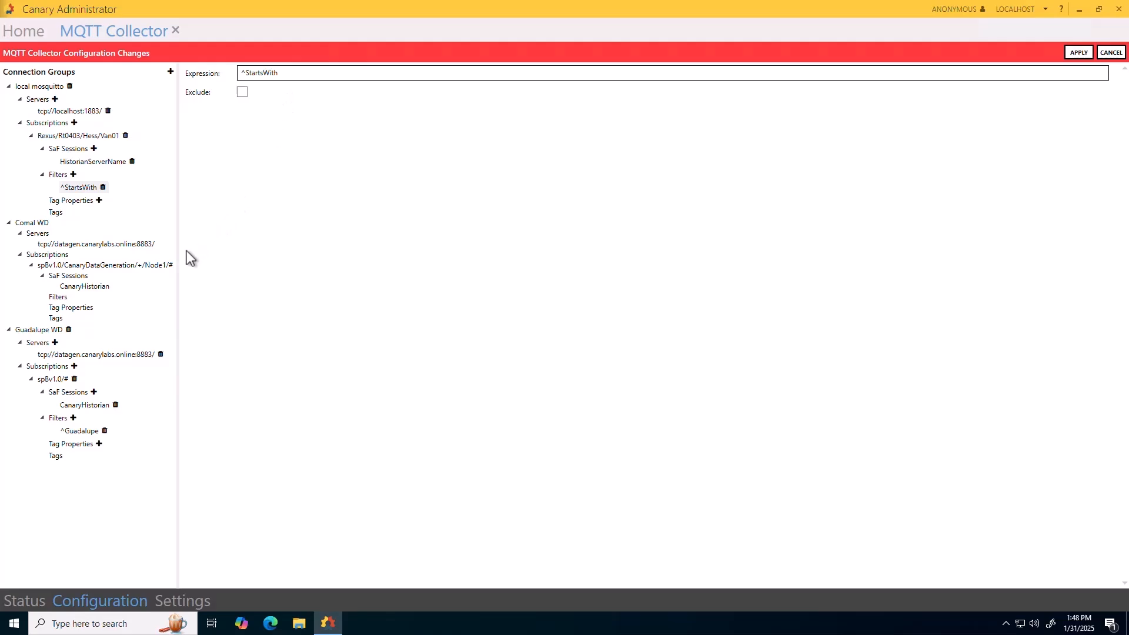
left_click(85, 433)
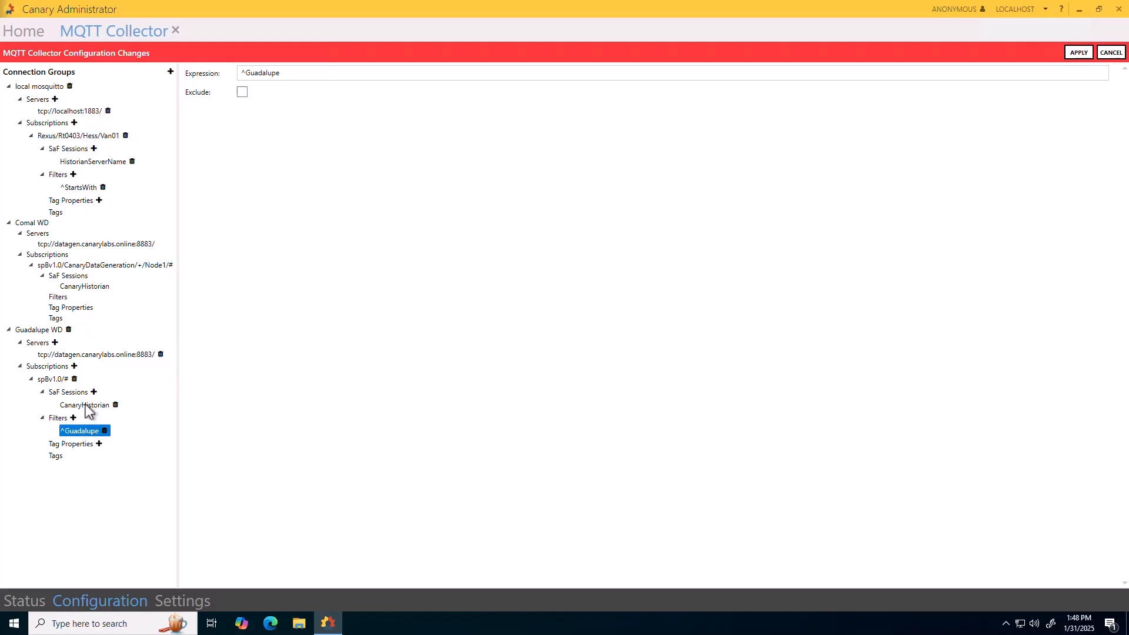
Review the Guadalupe WD group's CanaryHistorian session and add another SaF session to the same subscription.
left_click(86, 405)
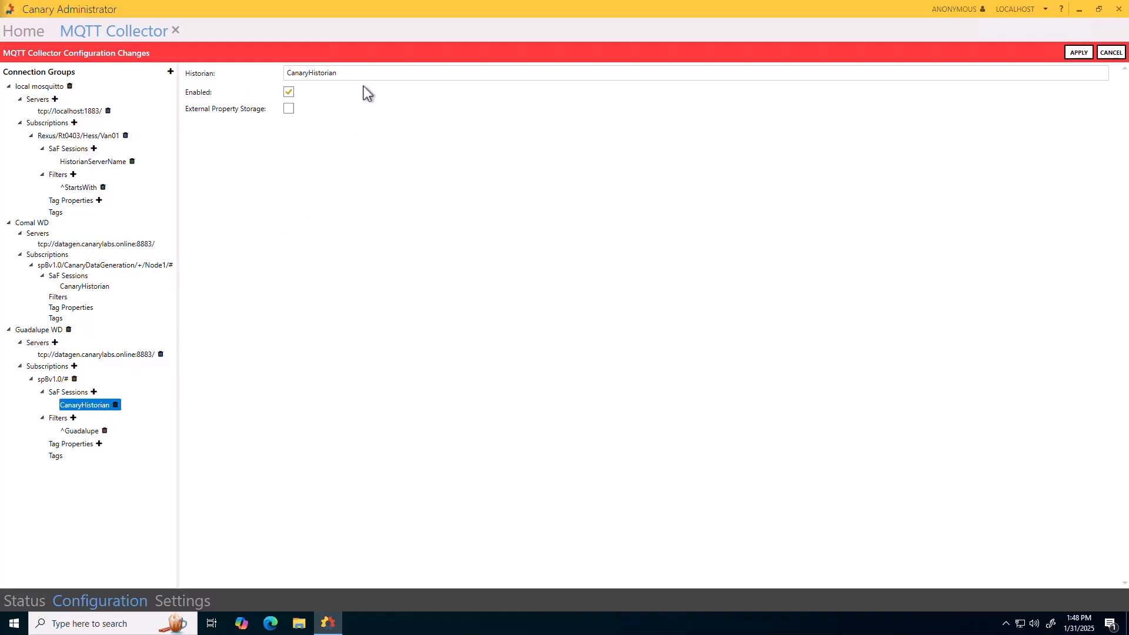
left_click_drag(355, 73, 286, 78)
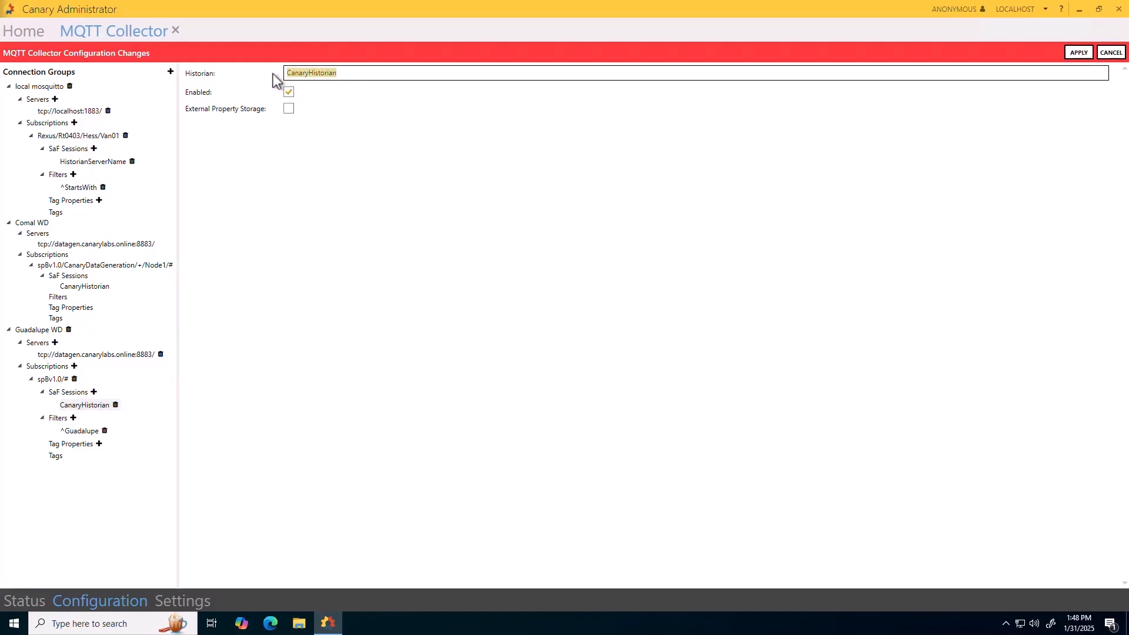
left_click(94, 392)
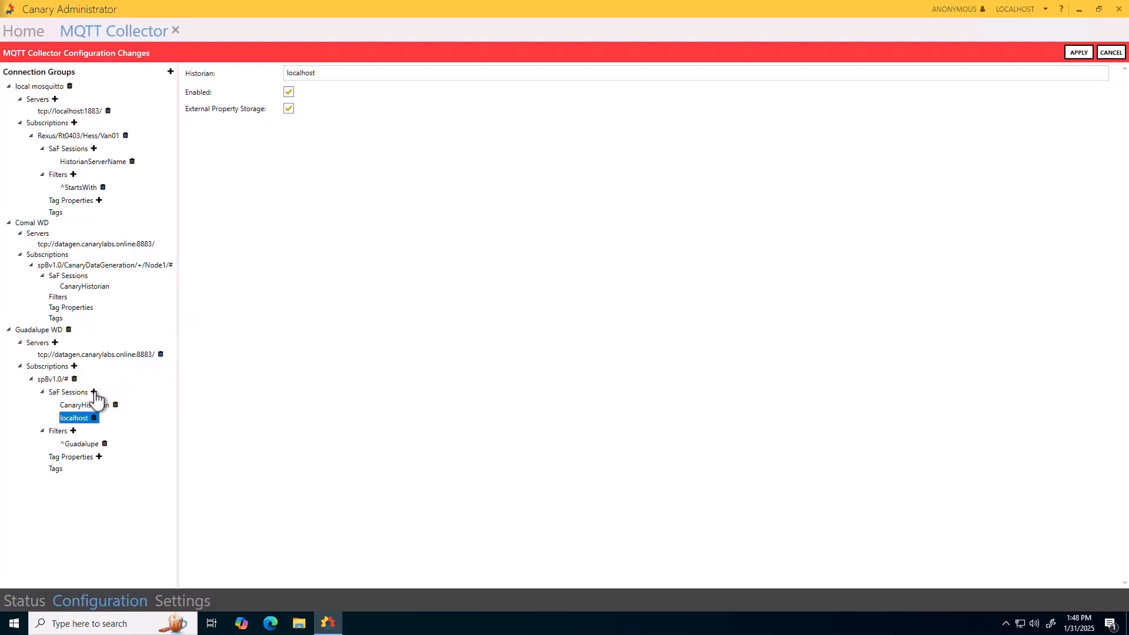
Enable the Guadalupe WD connection group and open the tag list of its subscription.
left_click(33, 598)
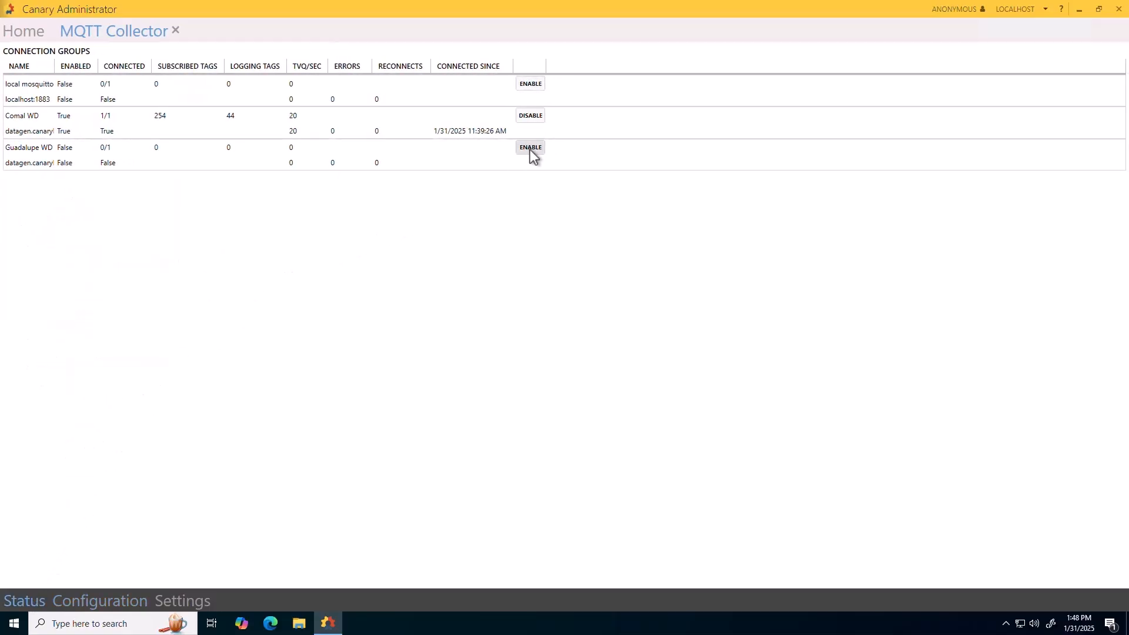
left_click(530, 148)
left_click(122, 601)
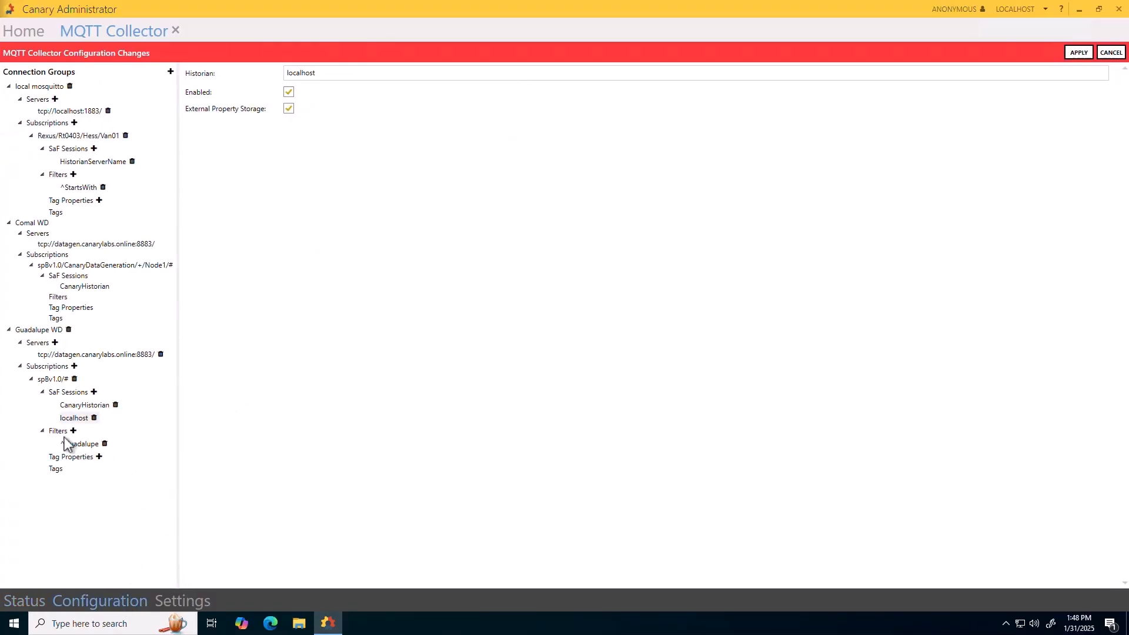
left_click(55, 468)
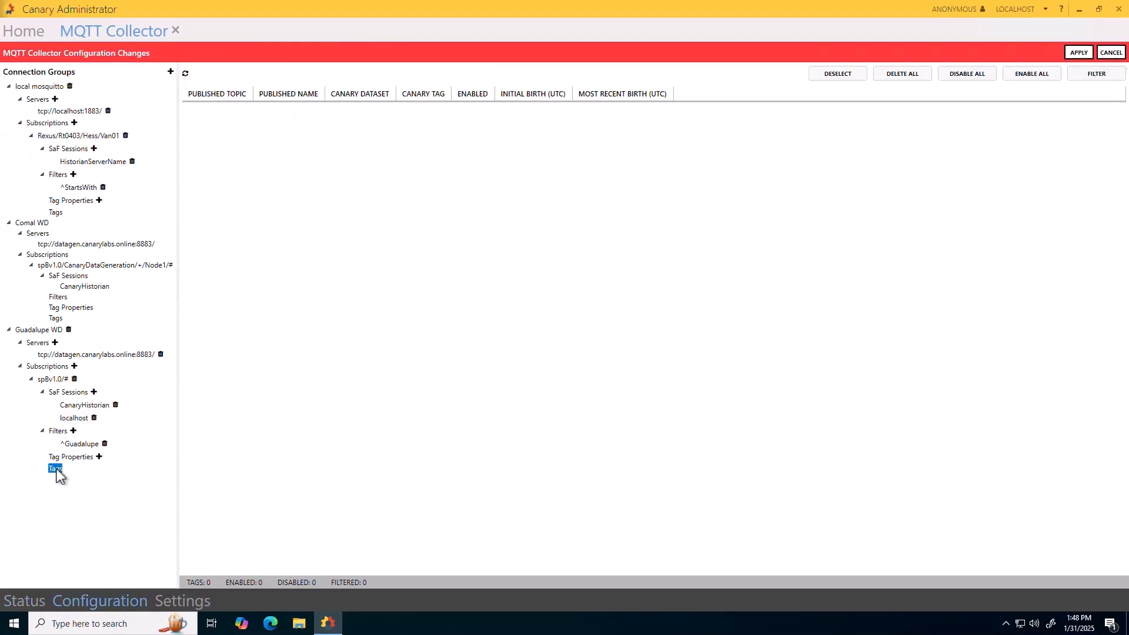